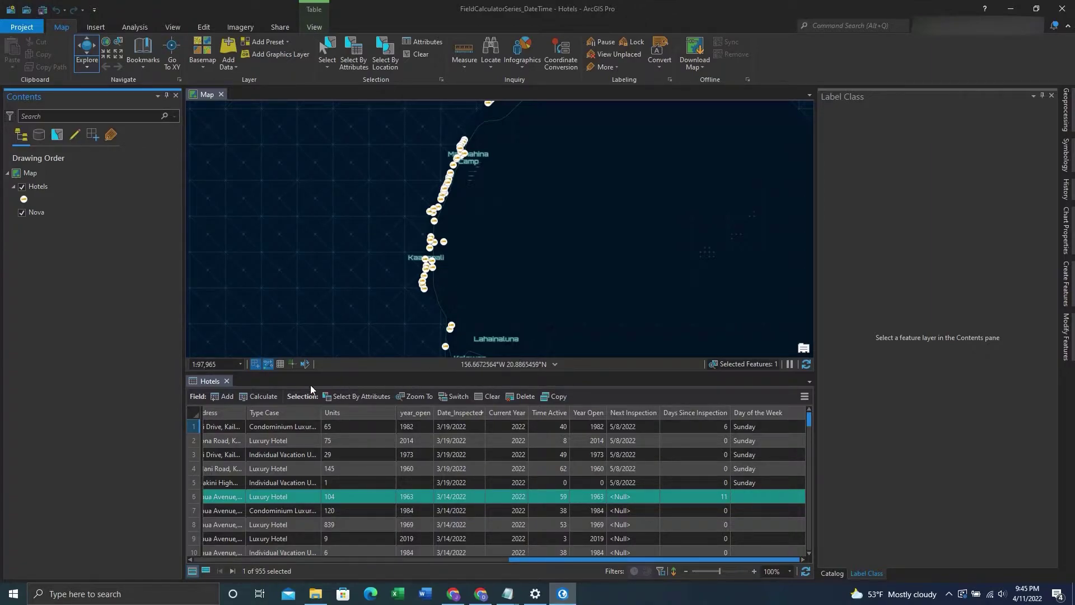
# Add a Text field CurrMonth with alias Current Month to Hotels and save it.
pyautogui.click(223, 396)
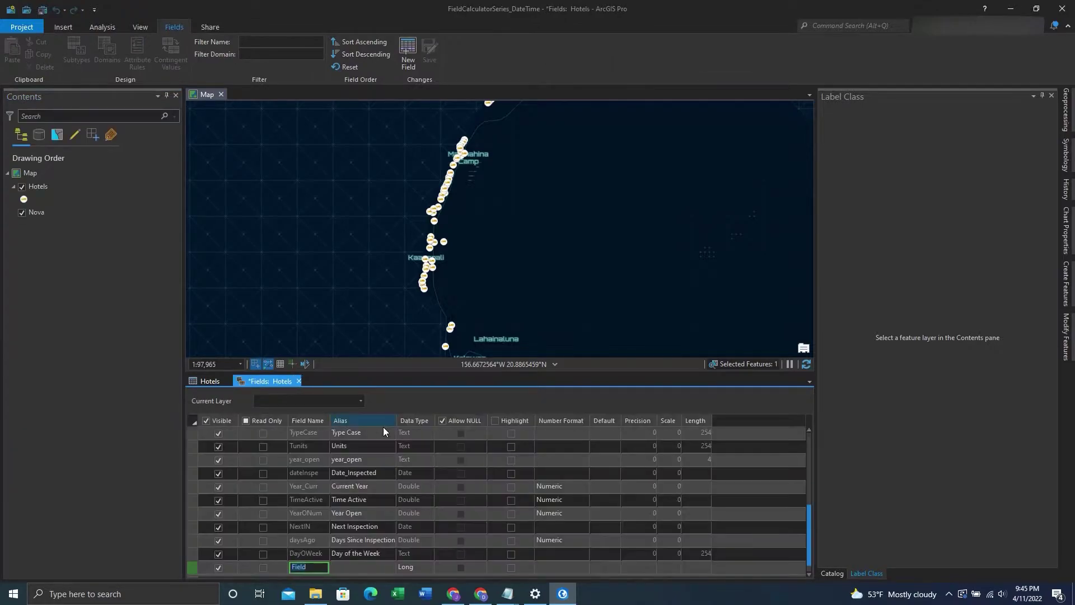
pyautogui.write('Cur')
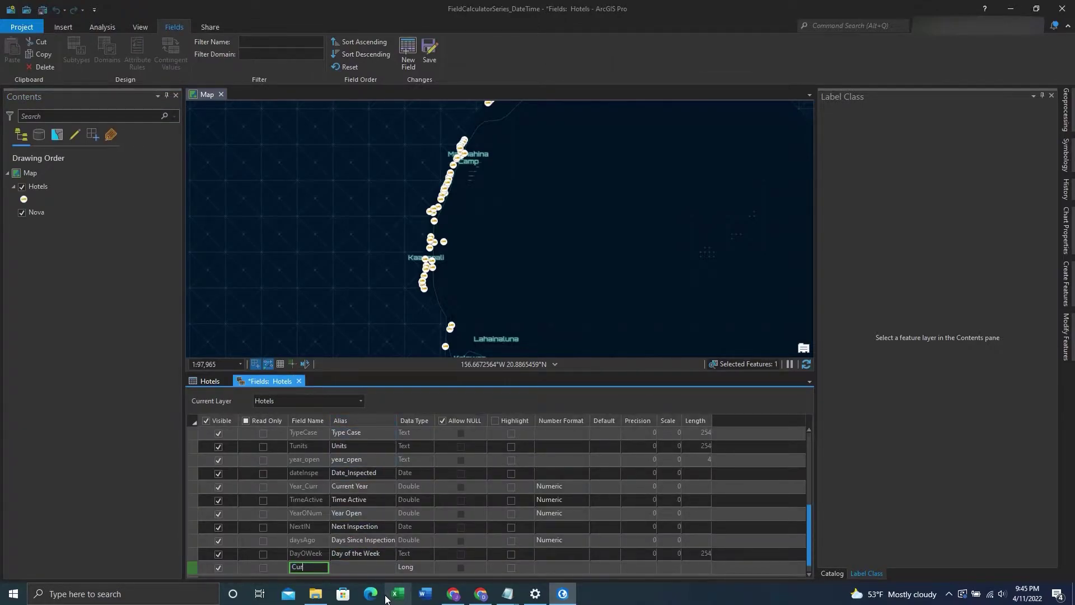
pyautogui.write('rMonth')
pyautogui.press('Tab')
pyautogui.write('Curren')
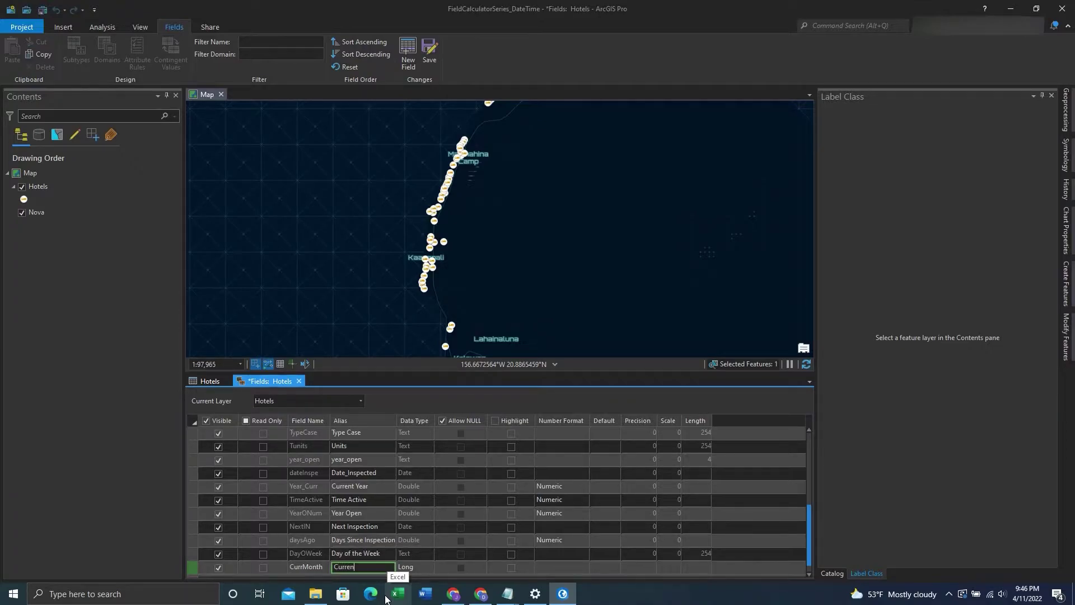
pyautogui.write('t Month')
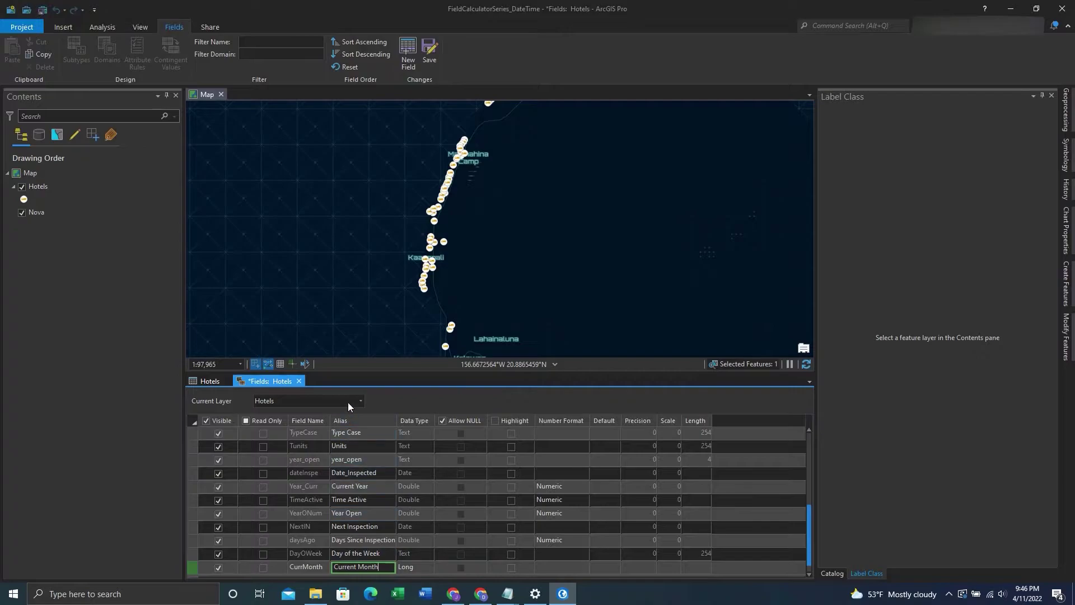
pyautogui.click(414, 569)
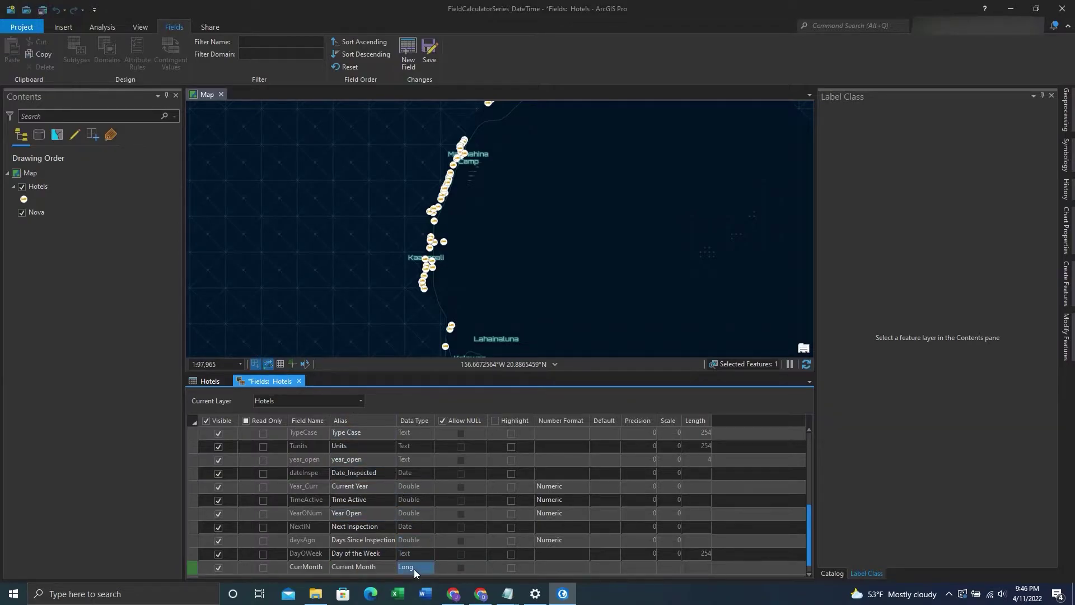
pyautogui.click(415, 569)
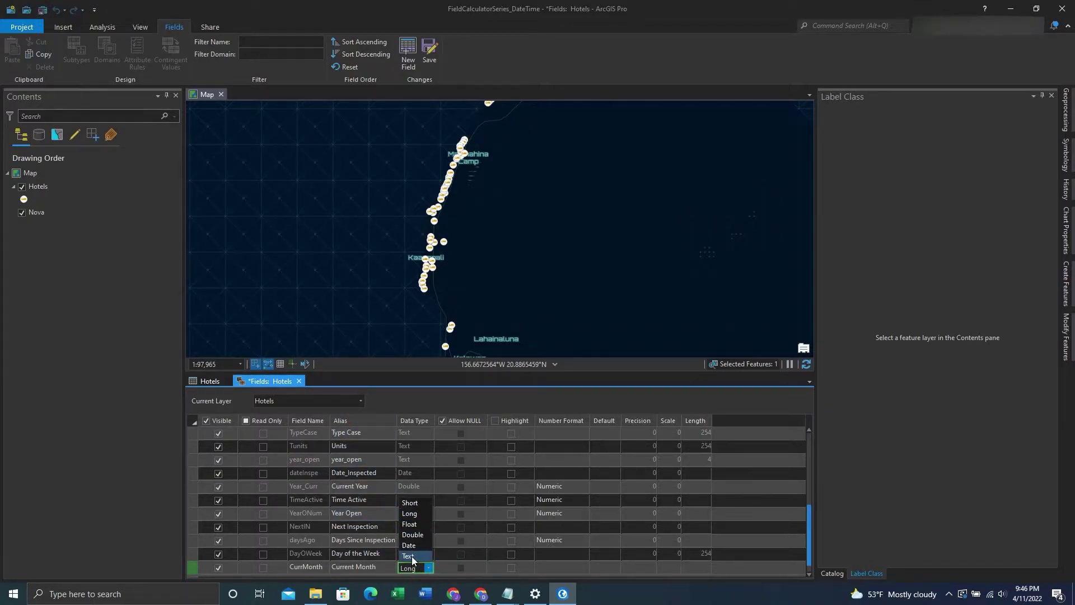
pyautogui.click(412, 556)
pyautogui.click(297, 381)
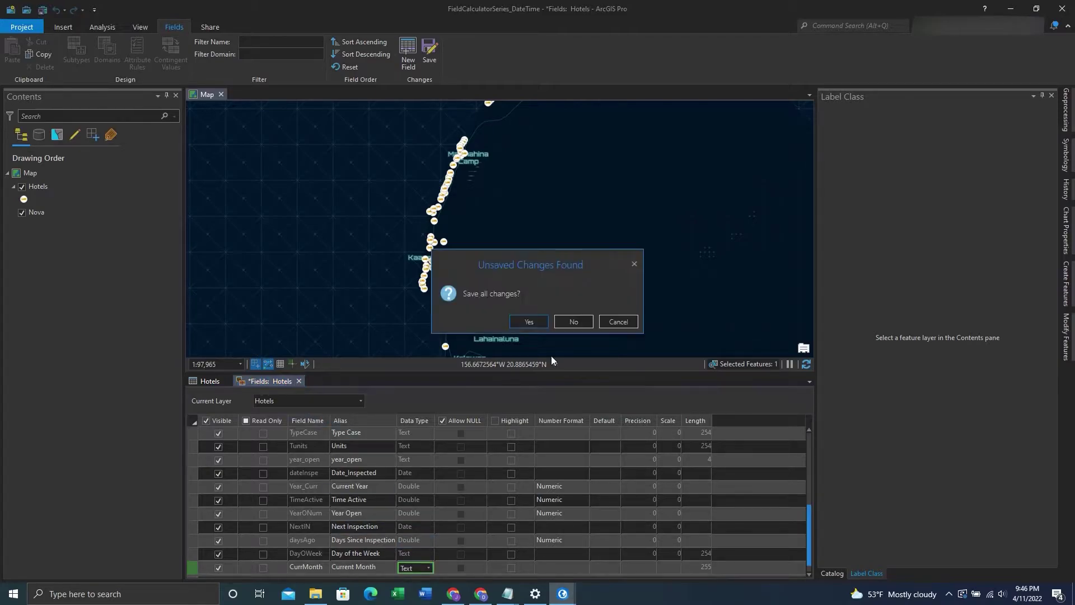
pyautogui.click(531, 324)
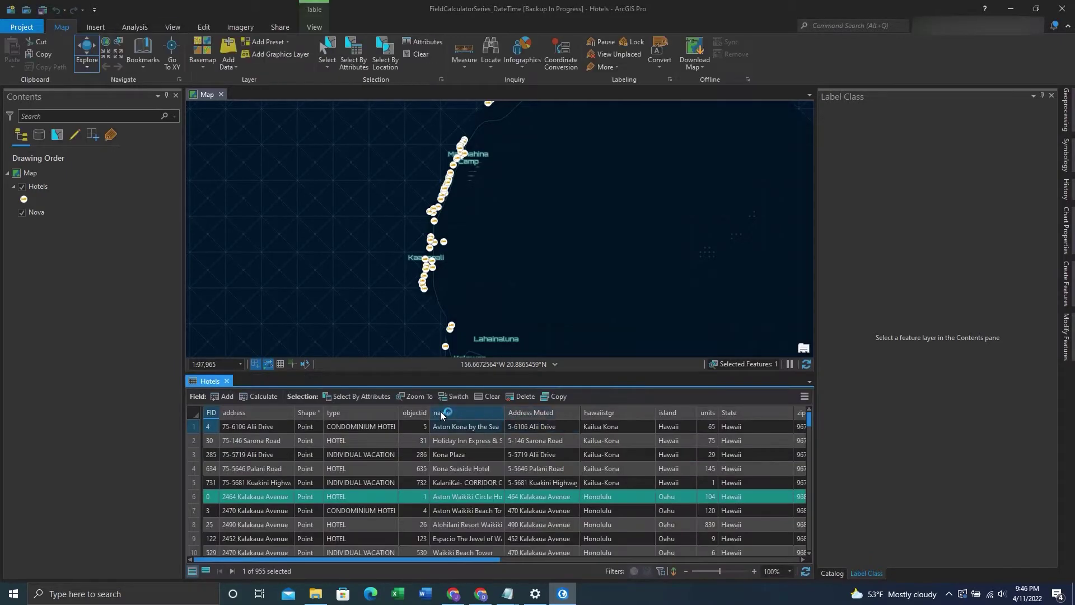
# Clear the hotel selection and open Calculate Field on the Current Month column.
pyautogui.moveTo(473, 557); pyautogui.dragTo(822, 556)
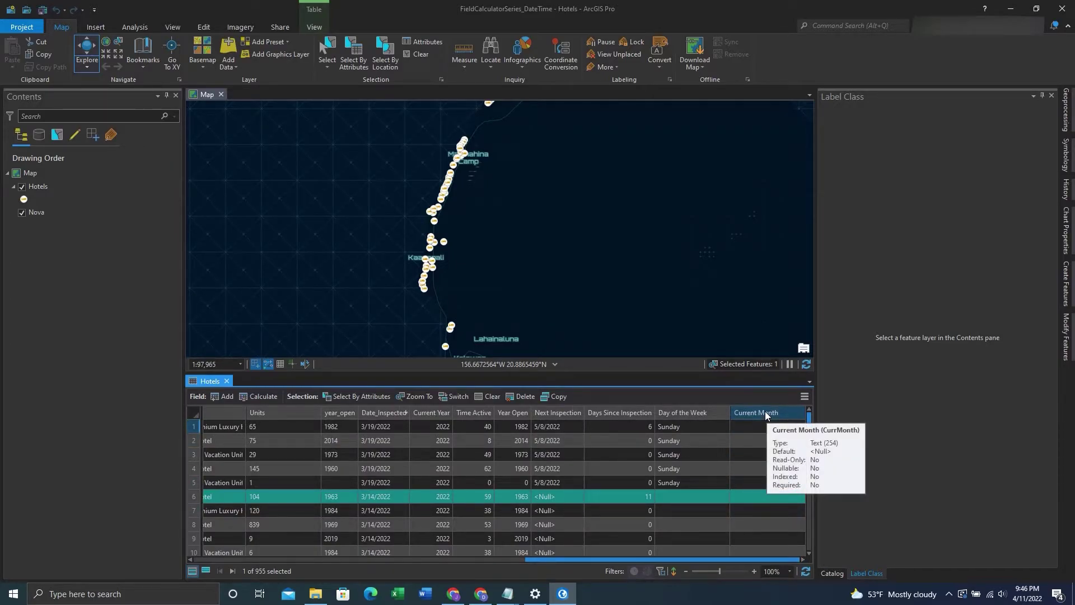
pyautogui.click(495, 395)
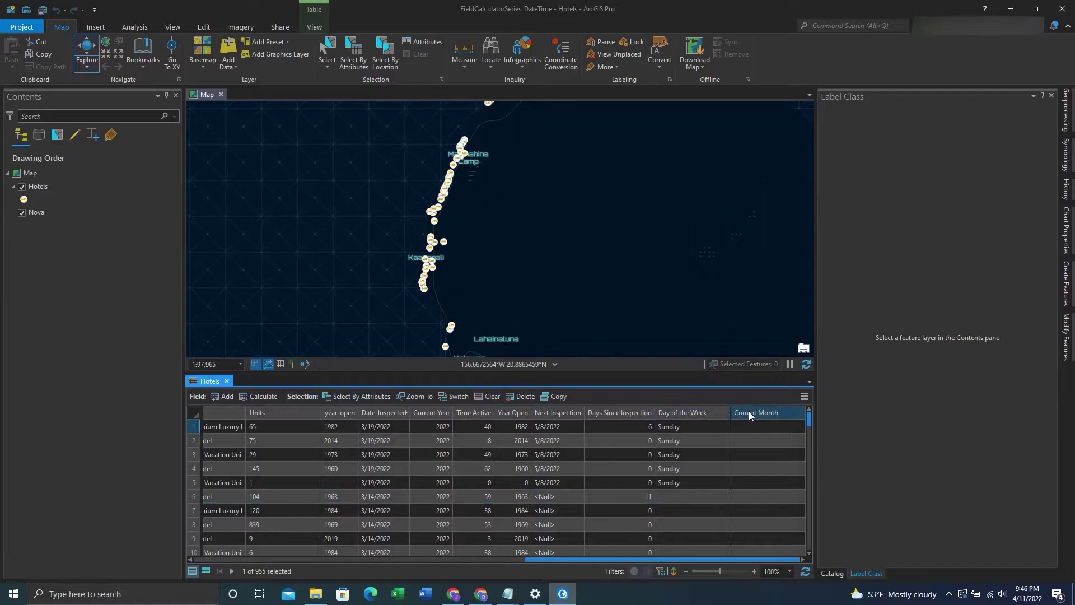
pyautogui.rightClick(748, 411)
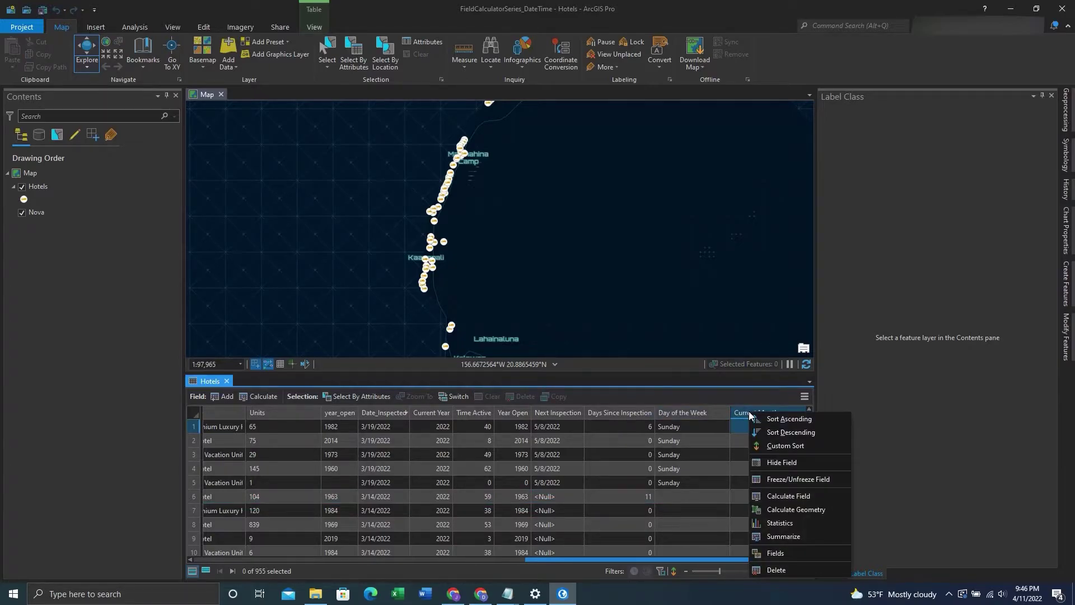
pyautogui.click(778, 497)
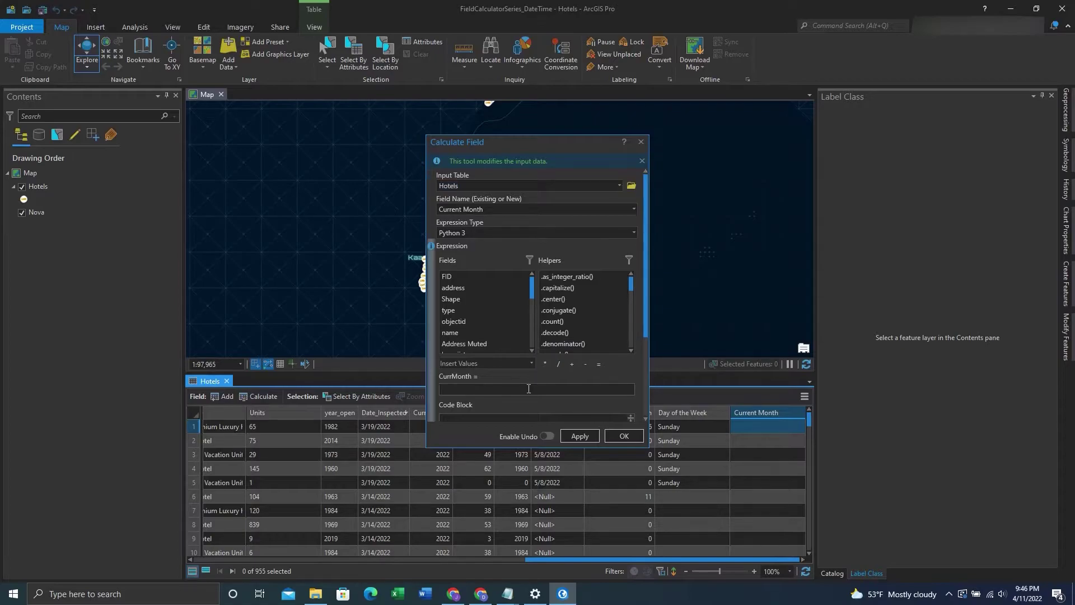
# Calculate Current Month for all hotels with time.strftime('%B'), filling in April.
pyautogui.click(454, 392)
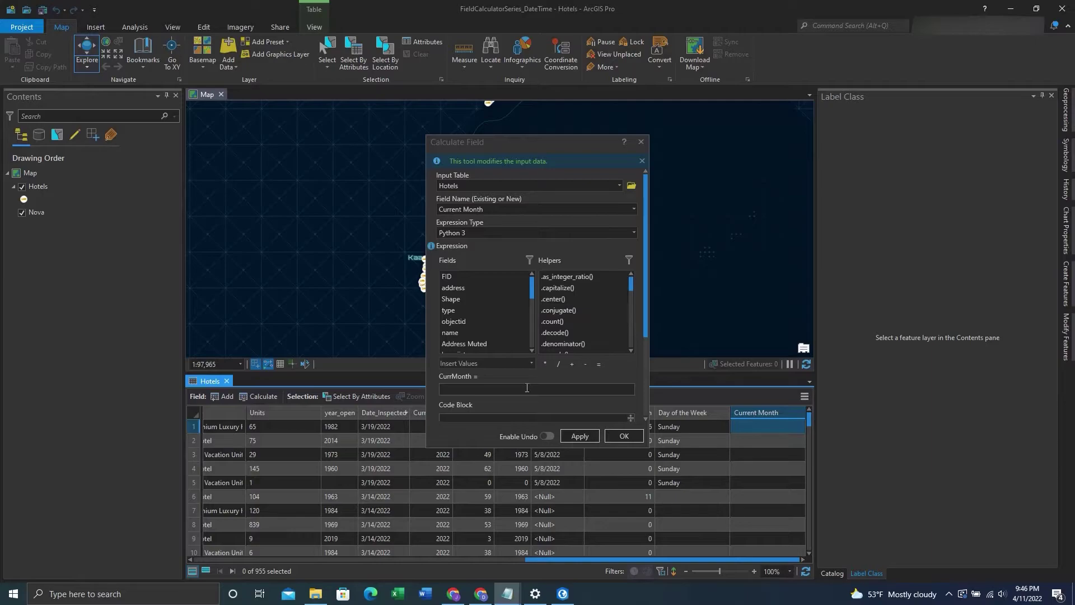
pyautogui.write("time.strftime('%B')")
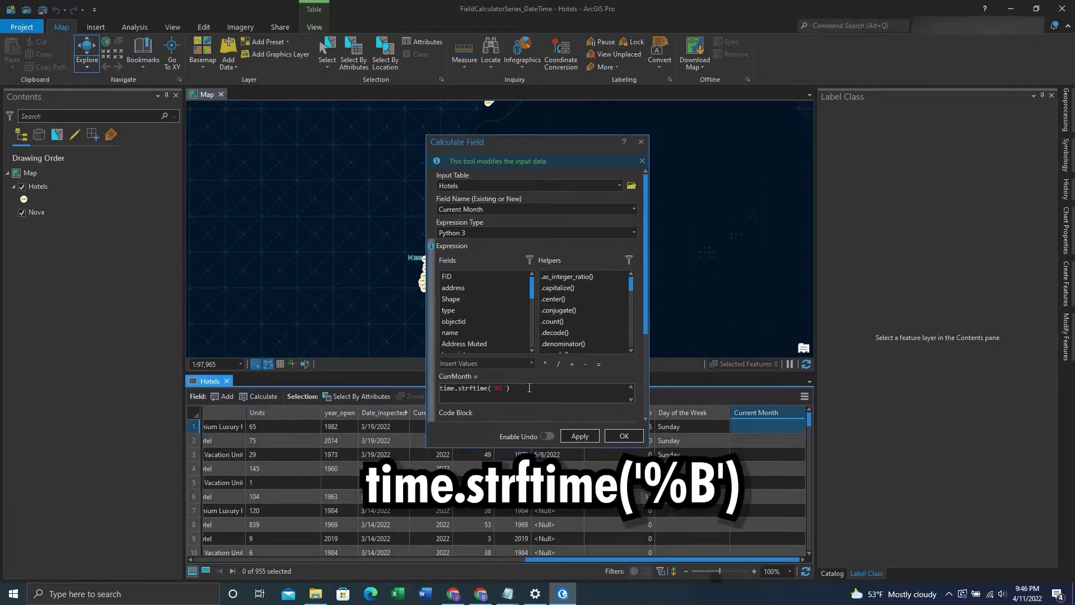
pyautogui.press('BackSpace')
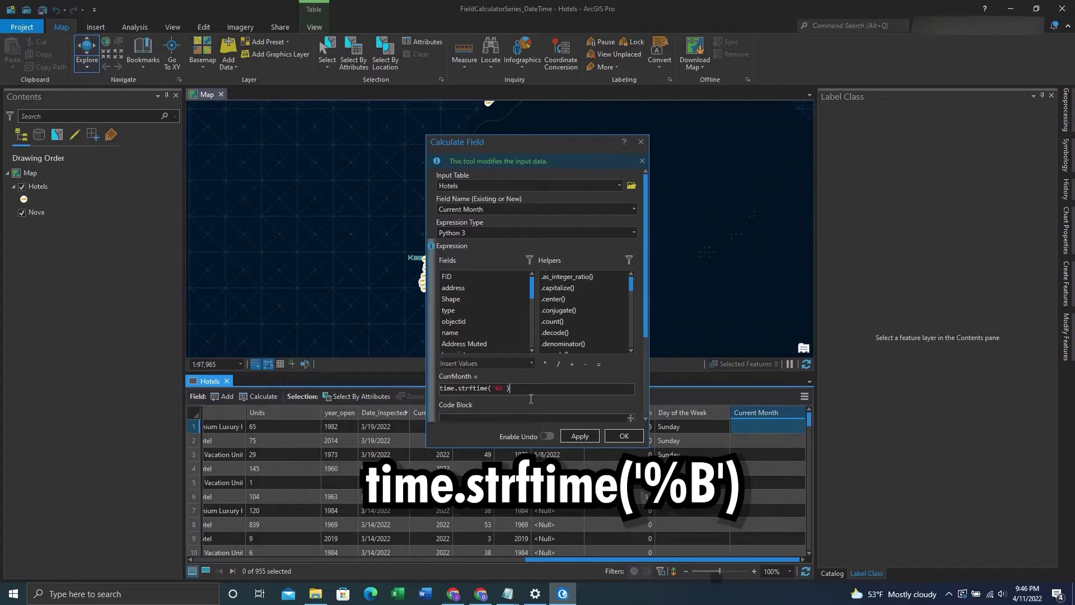
pyautogui.click(614, 440)
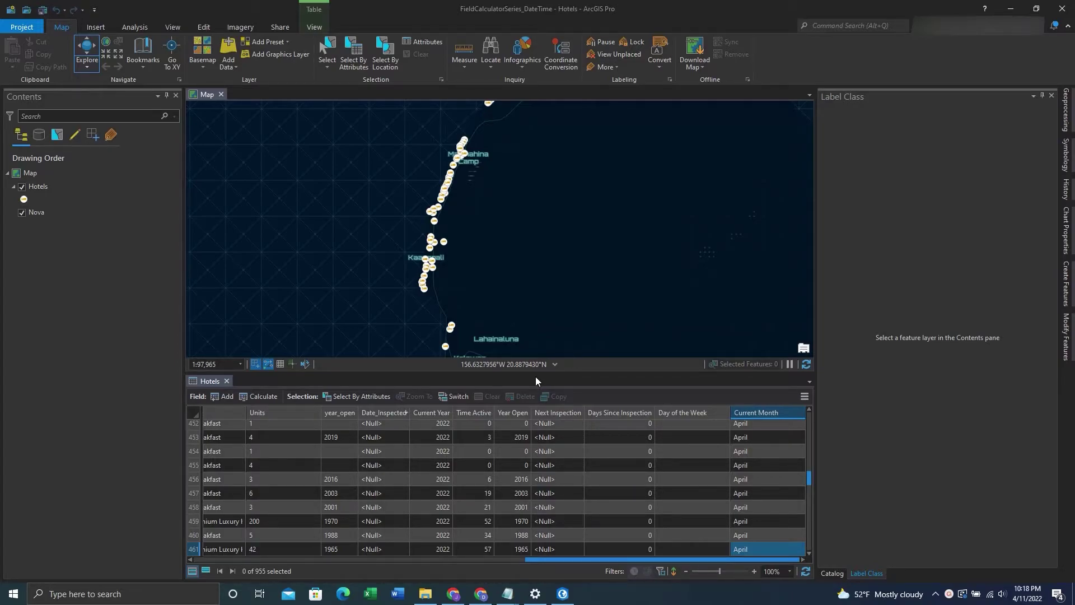
# Add a Text field named Time with alias Time to Hotels and save it.
pyautogui.click(230, 399)
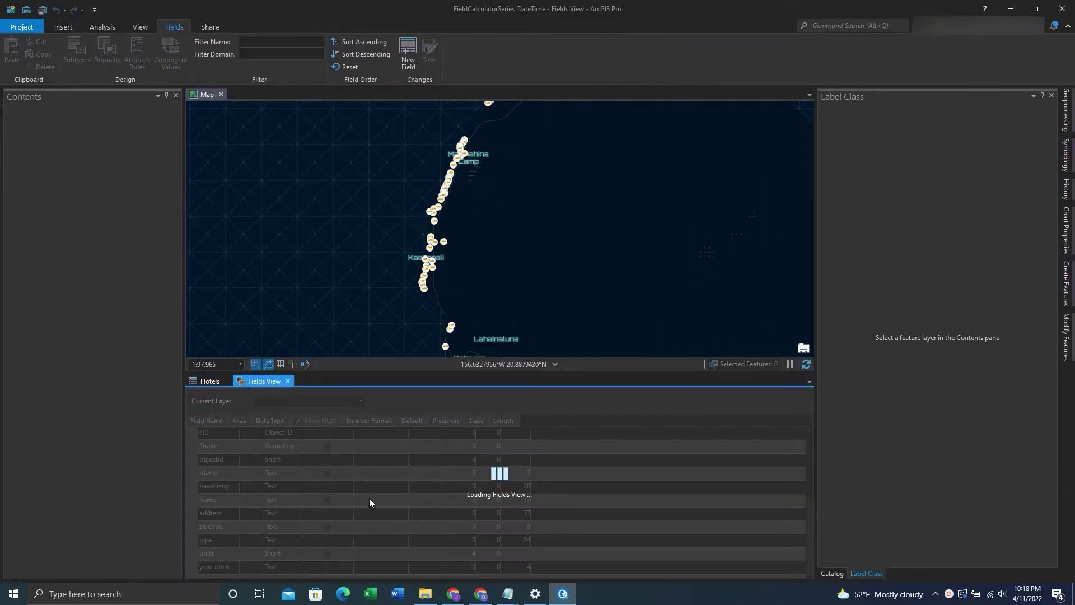
pyautogui.write('Ti')
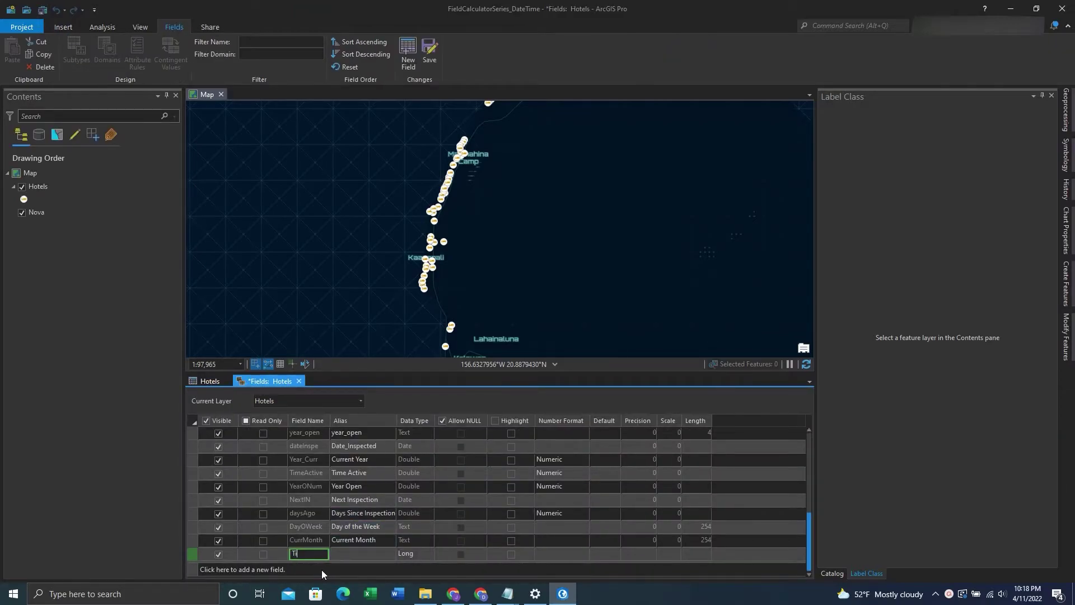
pyautogui.write('me')
pyautogui.press('Tab')
pyautogui.write('T')
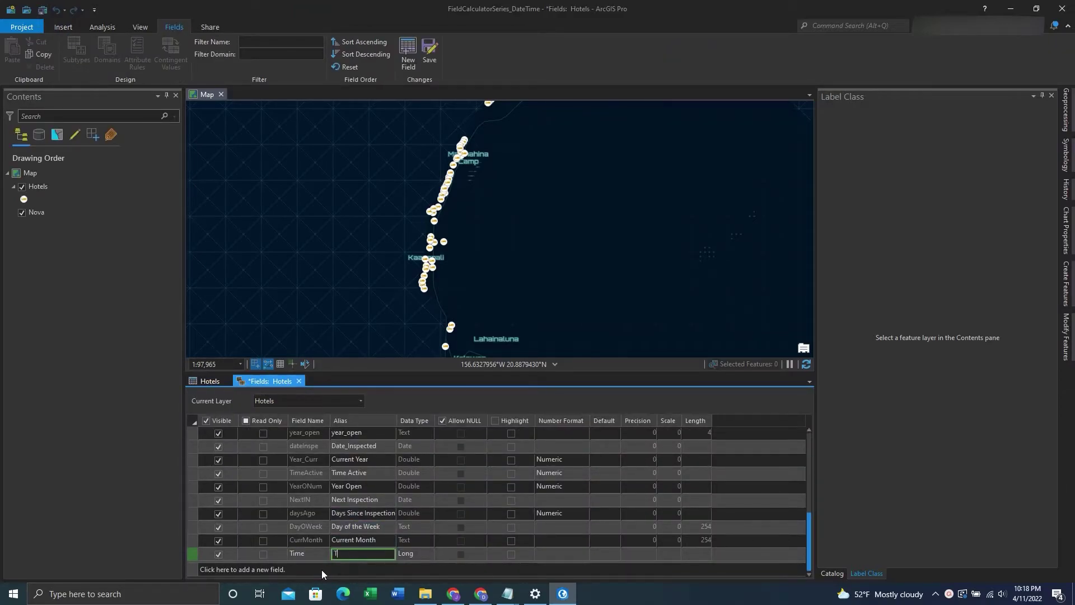
pyautogui.write('ime')
pyautogui.press('Tab')
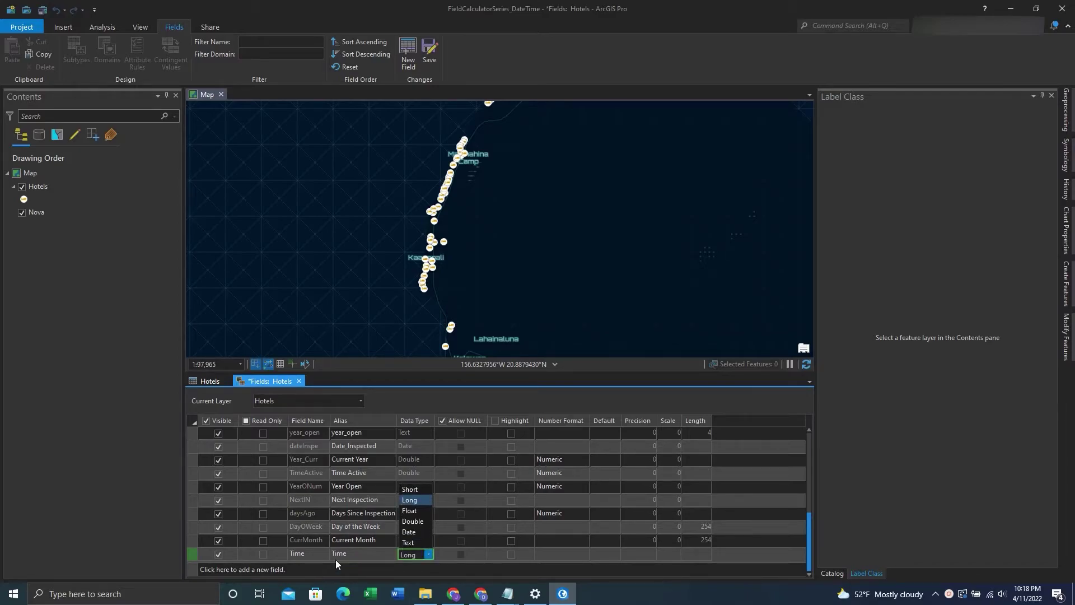
pyautogui.click(408, 543)
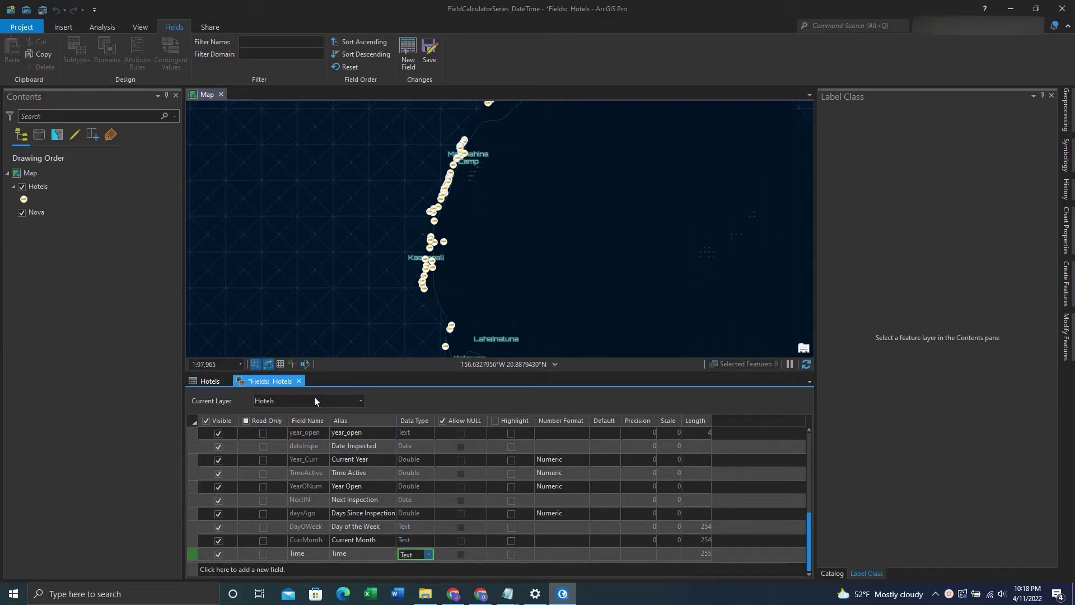
pyautogui.click(299, 381)
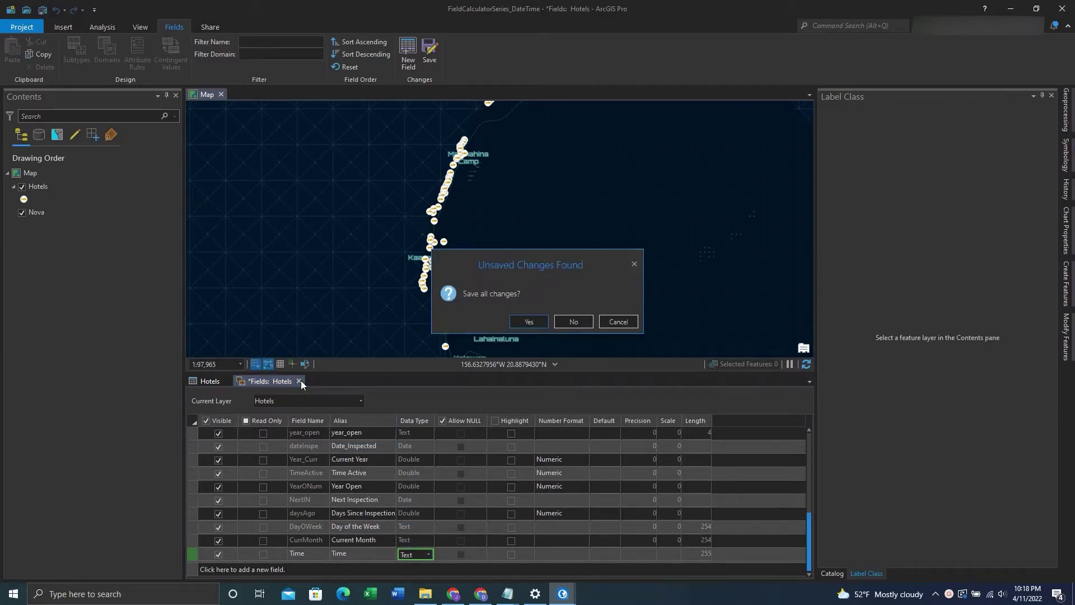
pyautogui.click(519, 317)
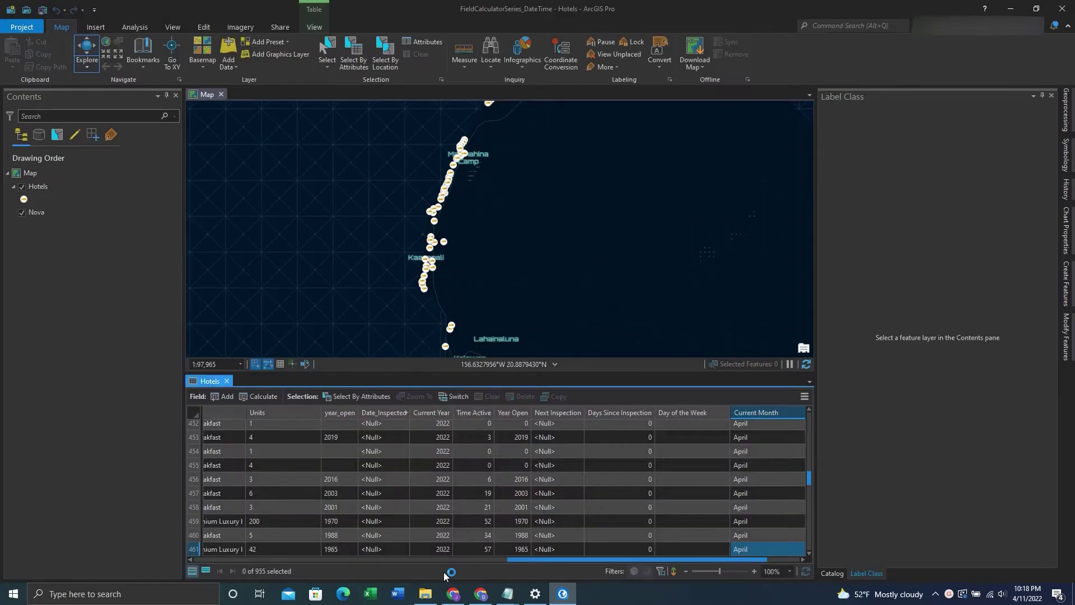
# Open Calculate Field for the Hotels Time column using a Python 3 expression.
pyautogui.moveTo(526, 559); pyautogui.dragTo(581, 561)
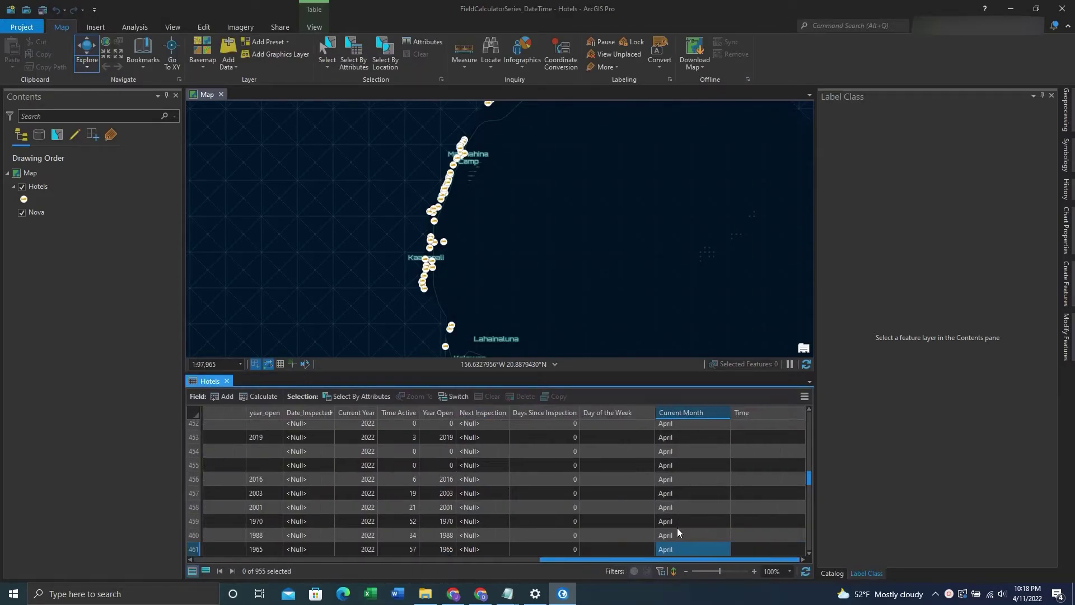
pyautogui.click(767, 412)
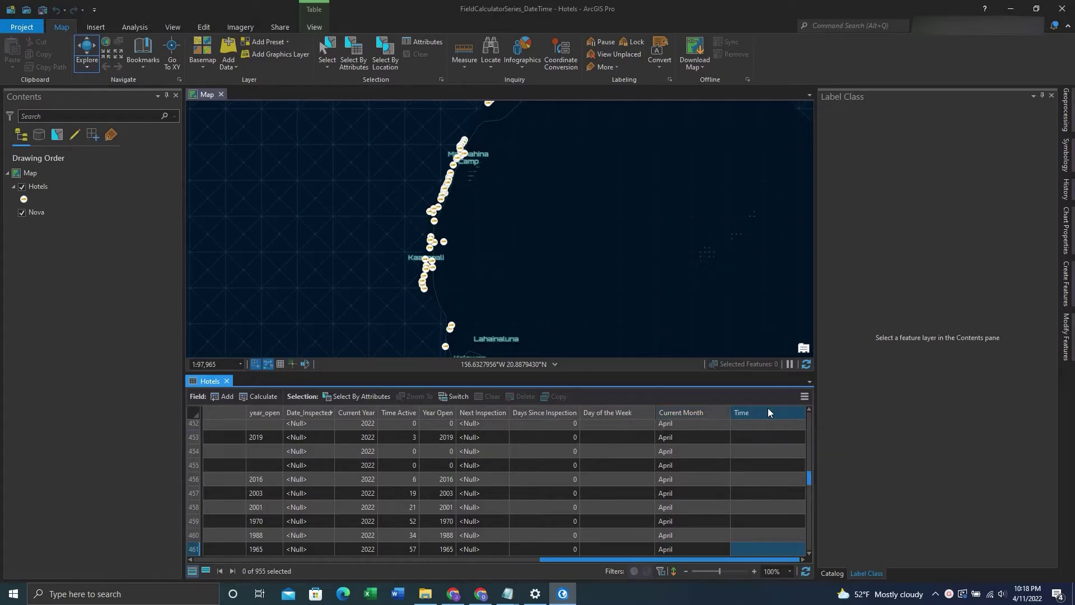
pyautogui.rightClick(768, 412)
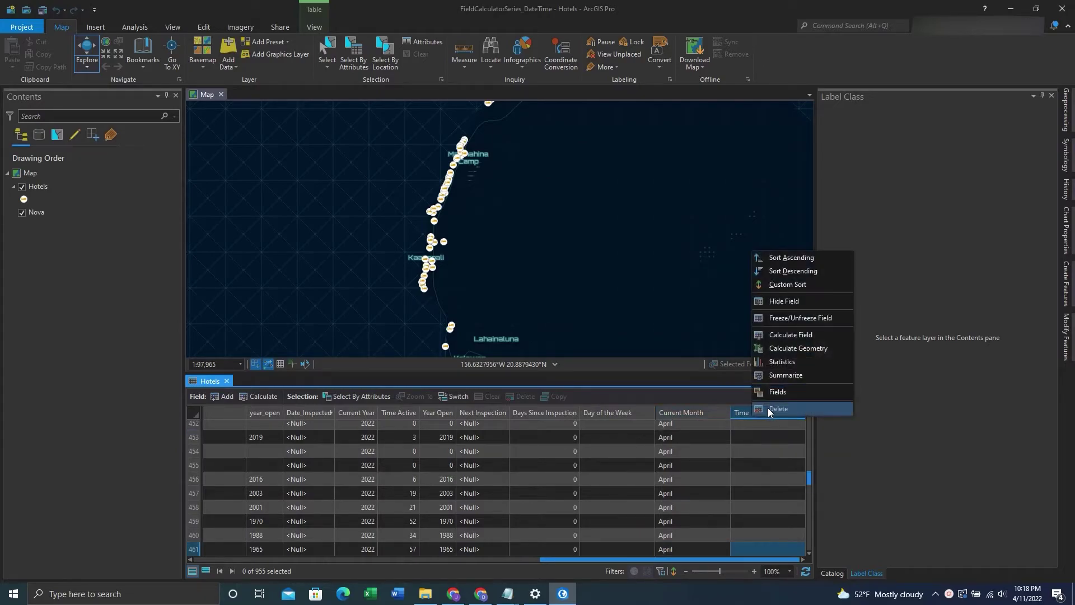
pyautogui.click(775, 334)
# Calculate Time for all hotels with datetime.datetime.now(), giving 4/11/2022 10:18:35 PM.
pyautogui.click(518, 389)
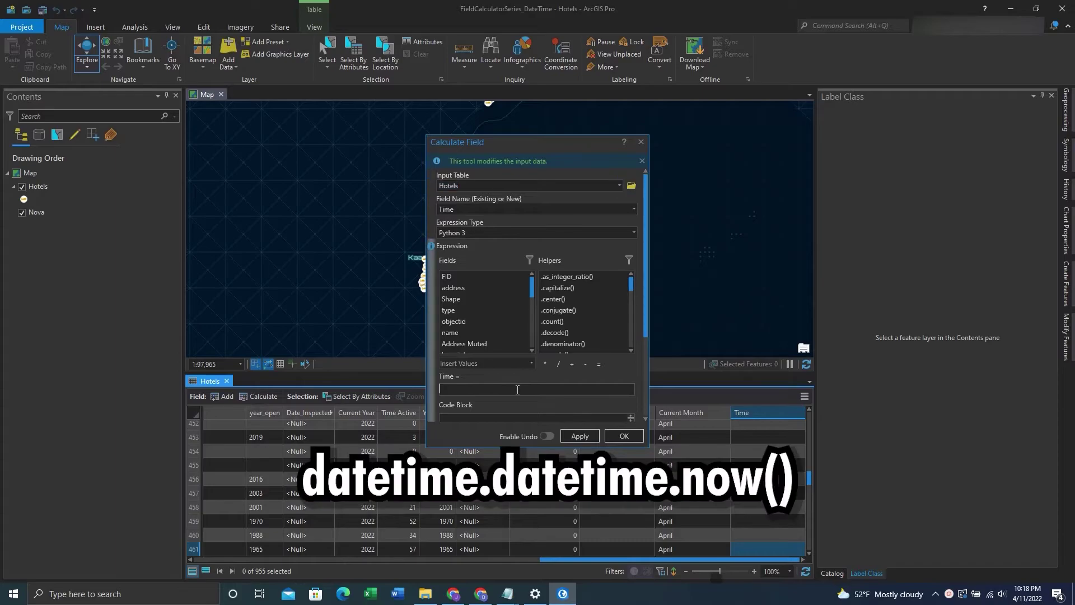
pyautogui.write('datetime.datetime.now()')
pyautogui.click(613, 432)
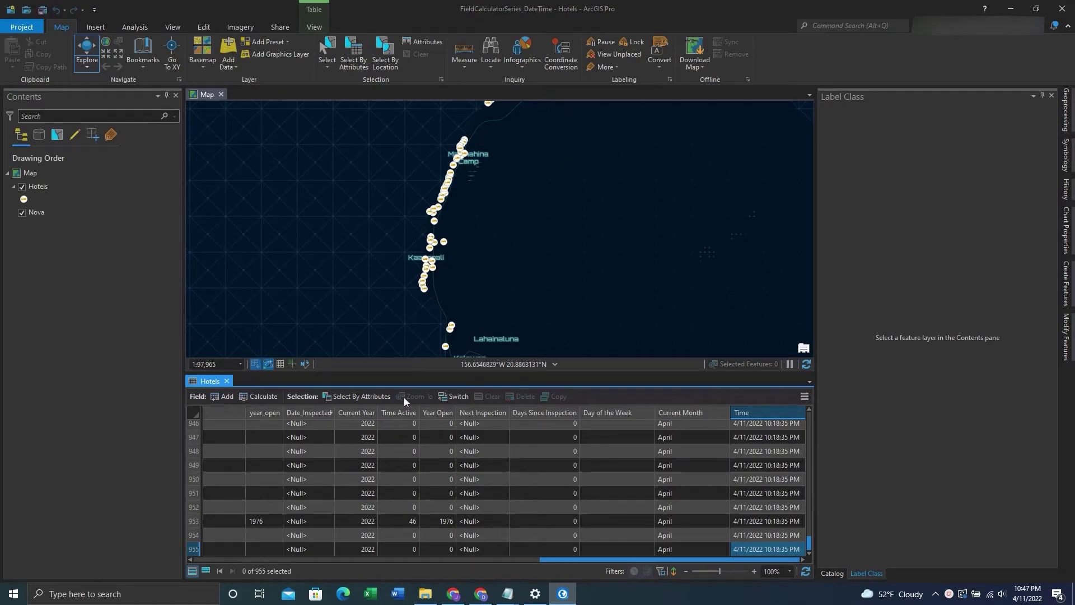
# Add a Text field TimeZ with alias Time Zone to Hotels and save it.
pyautogui.click(222, 397)
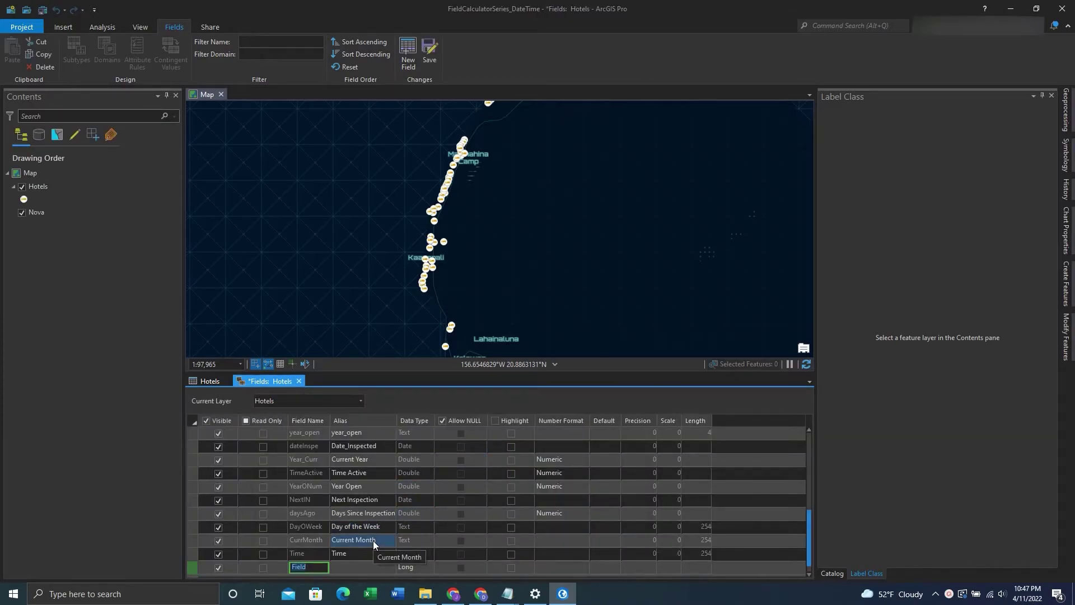
pyautogui.write('TimeZ')
pyautogui.press('Tab')
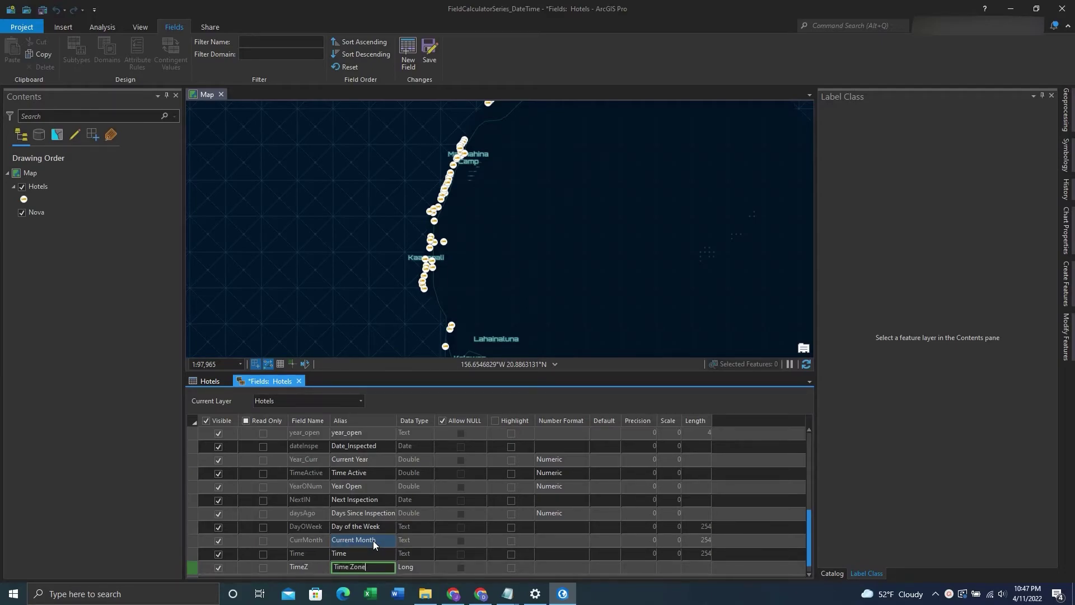
pyautogui.click(402, 569)
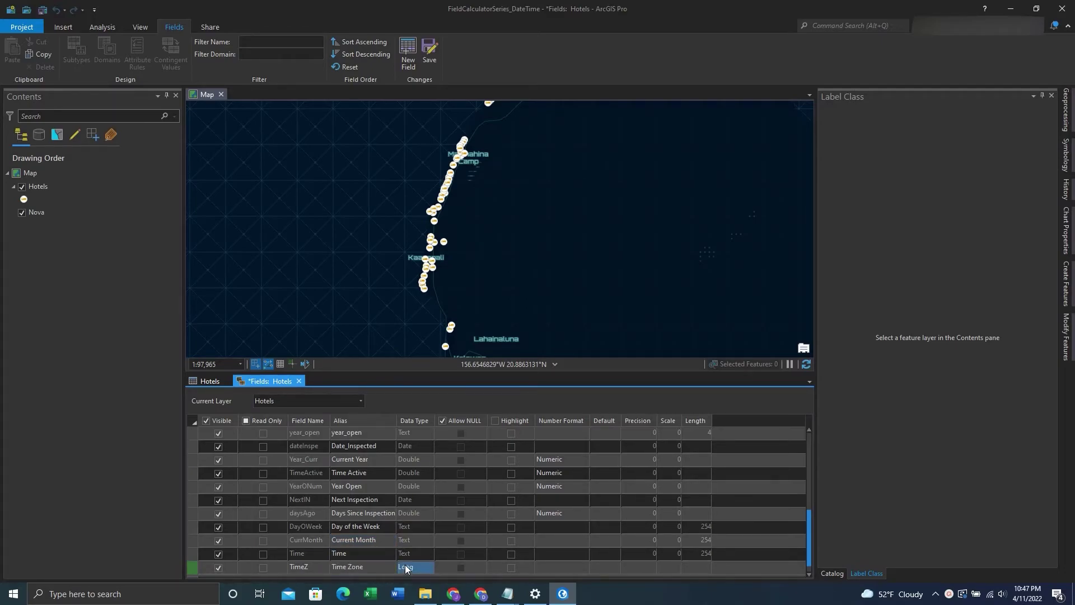
pyautogui.click(405, 563)
pyautogui.click(408, 556)
pyautogui.click(299, 381)
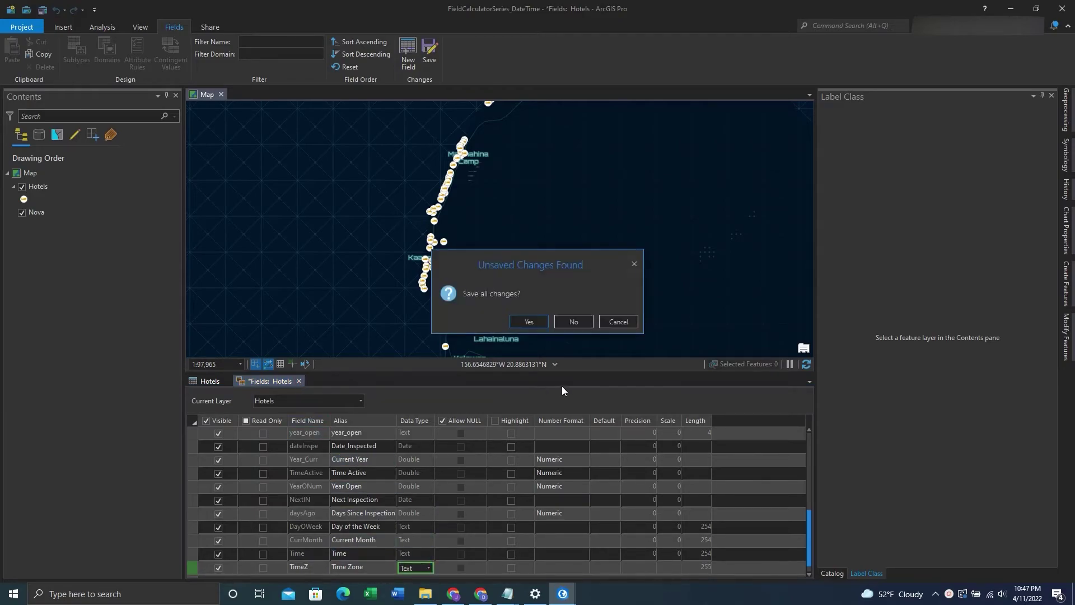
pyautogui.click(526, 323)
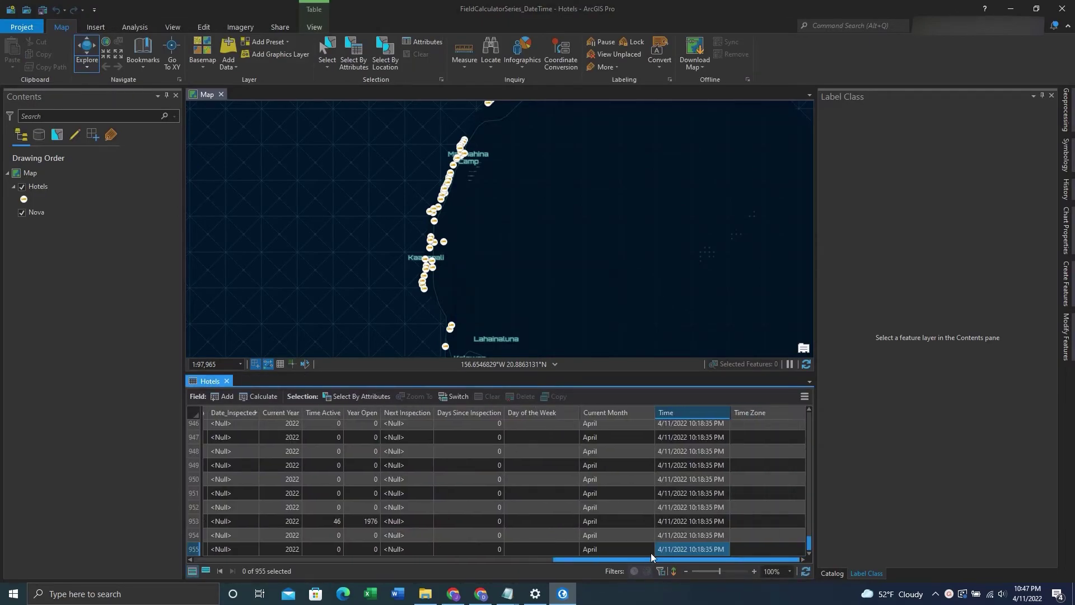
# Open Calculate Field for the Time Zone column.
pyautogui.click(752, 413)
pyautogui.rightClick(751, 412)
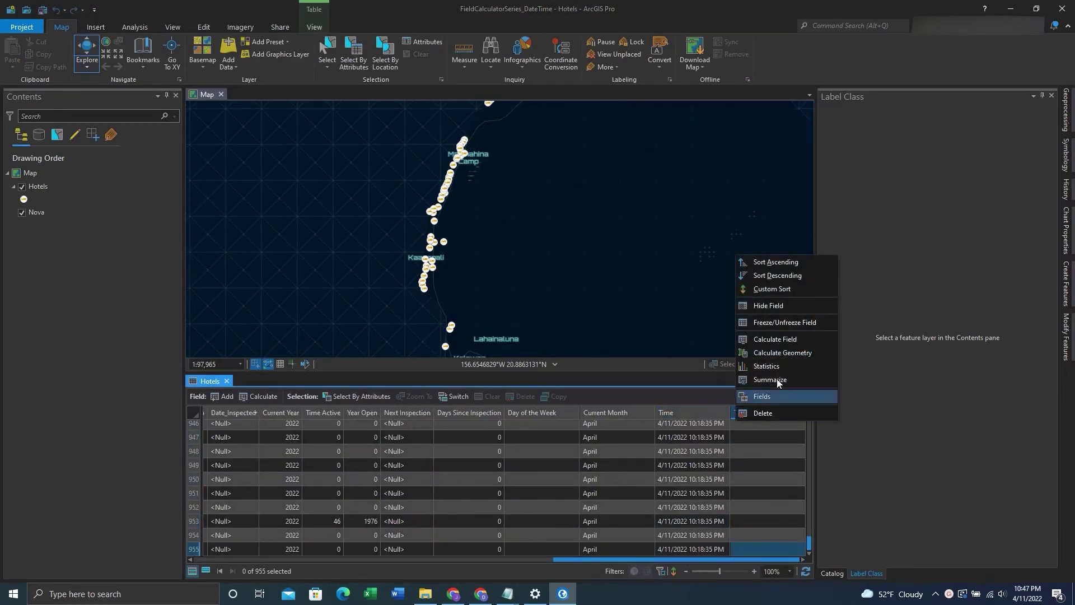
pyautogui.click(774, 338)
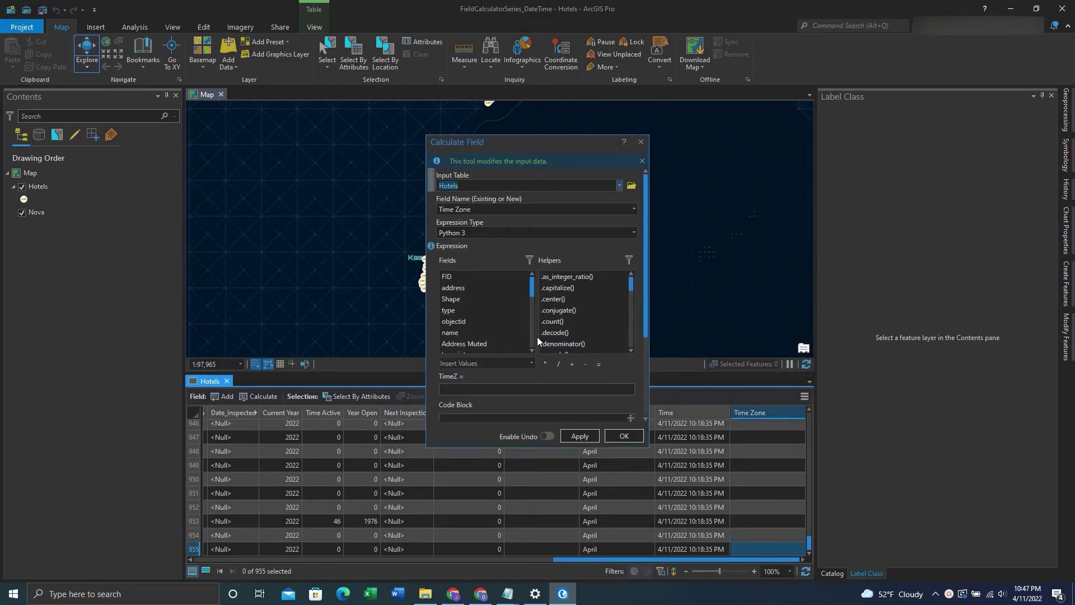
# Calculate Time Zone for all hotels with time.strftime('%Z'), removing the stray blank line.
pyautogui.click(533, 394)
pyautogui.write("time.strftime('%Z')")
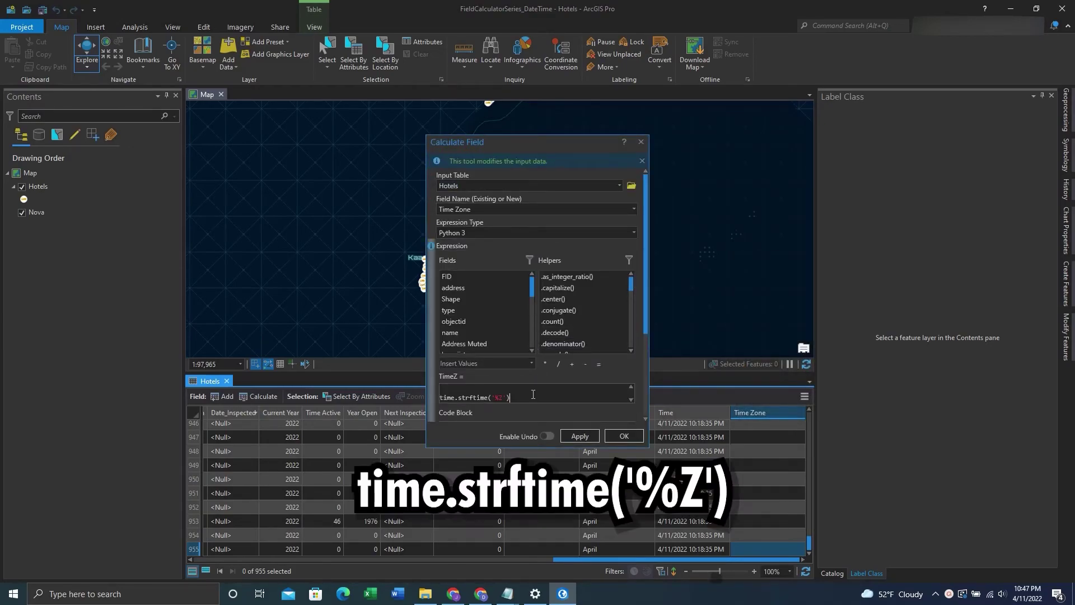
pyautogui.click(441, 398)
pyautogui.press('BackSpace')
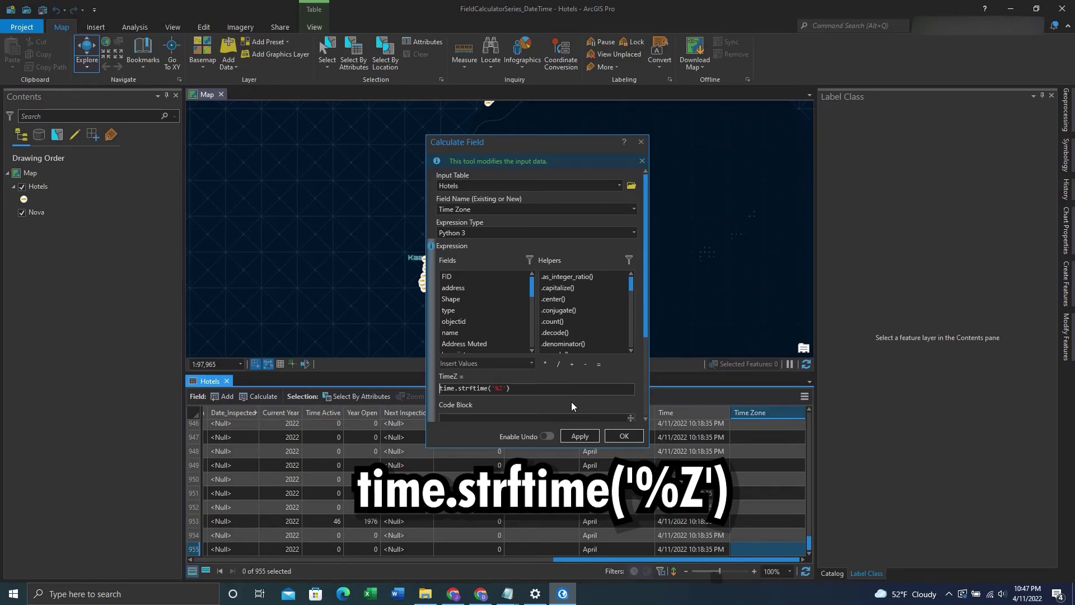
pyautogui.click(615, 432)
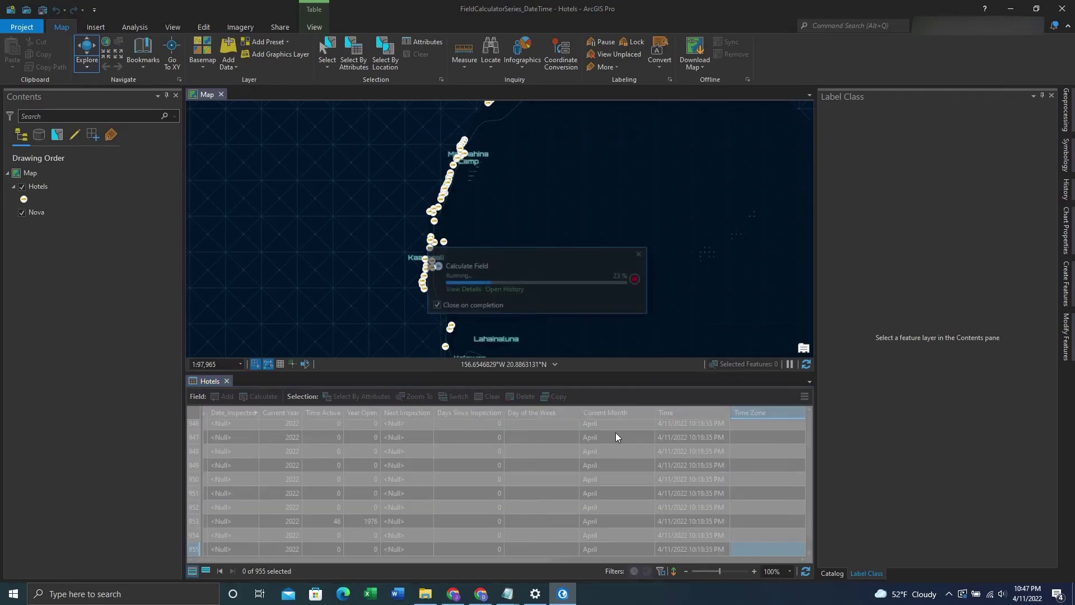
# Move the Time Zone column before Time and widen it to show Mountain Daylight Time.
pyautogui.click(761, 466)
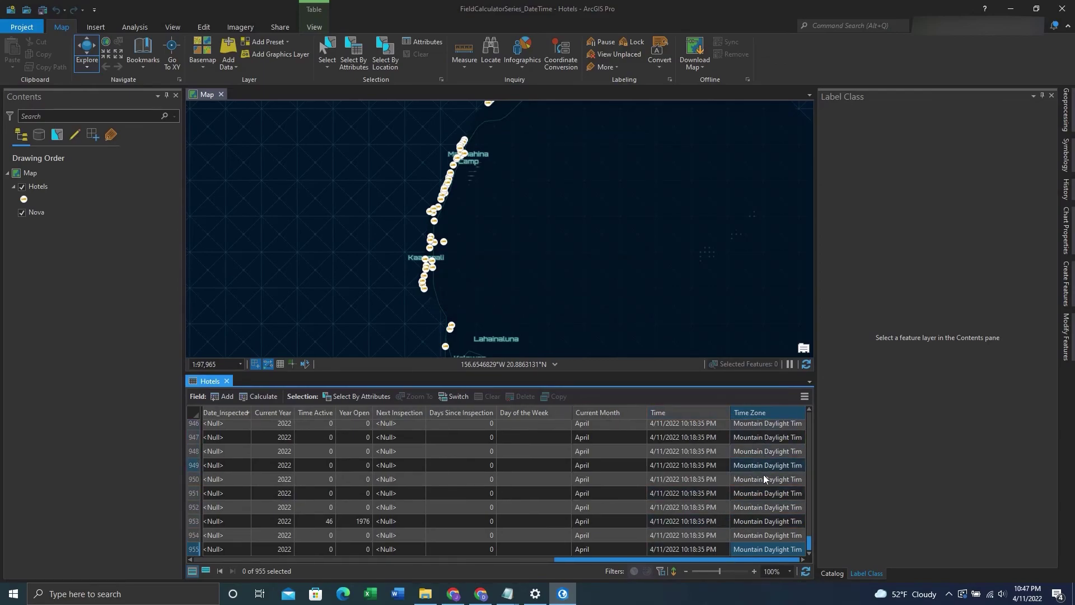
pyautogui.click(752, 548)
pyautogui.moveTo(771, 412); pyautogui.dragTo(657, 405)
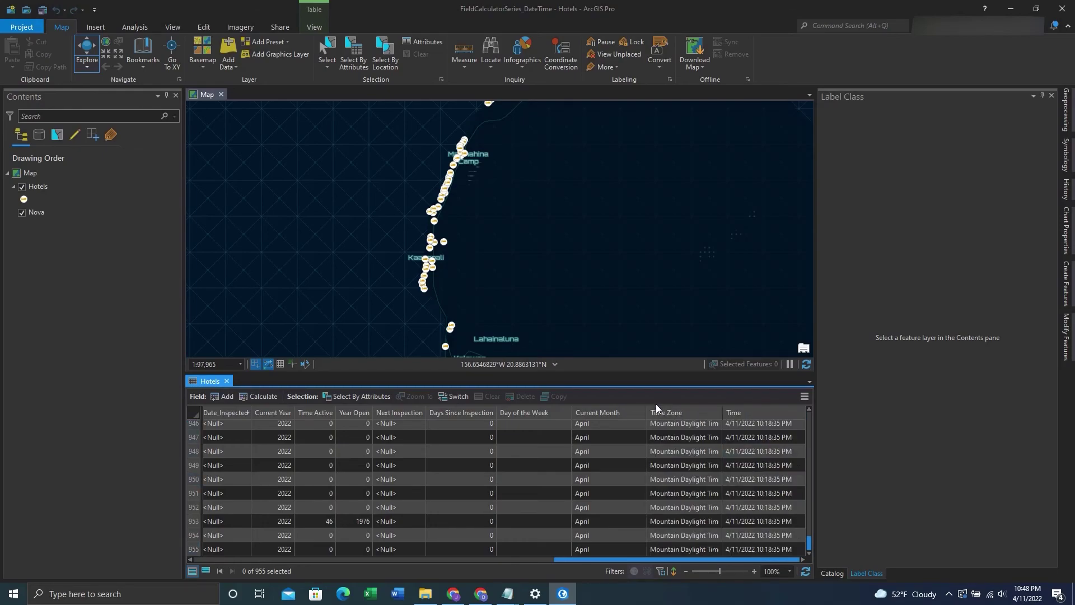
pyautogui.moveTo(723, 416); pyautogui.dragTo(727, 416)
pyautogui.doubleClick(727, 417)
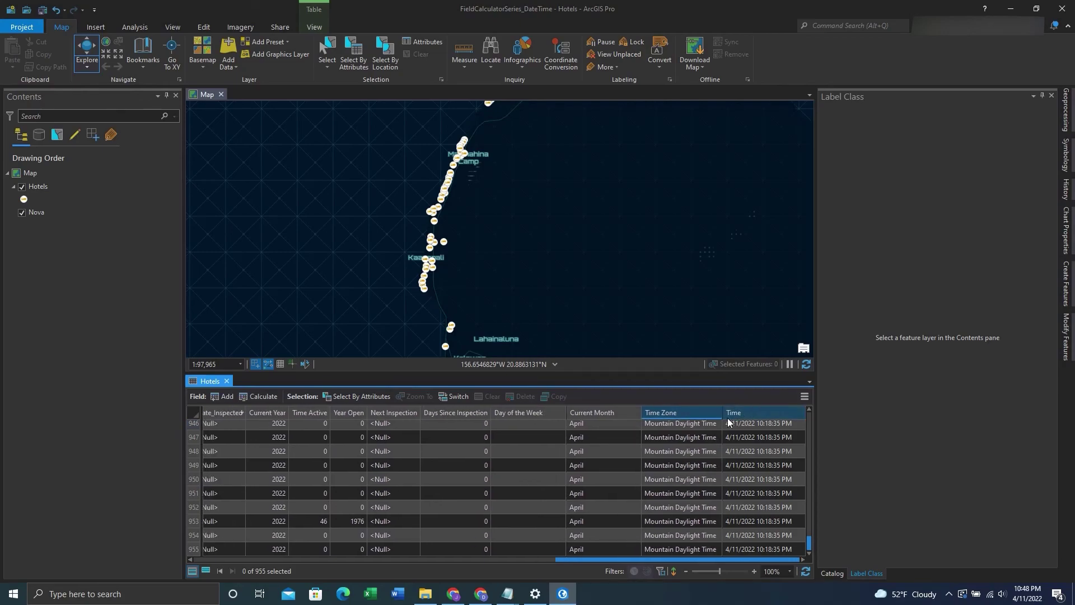